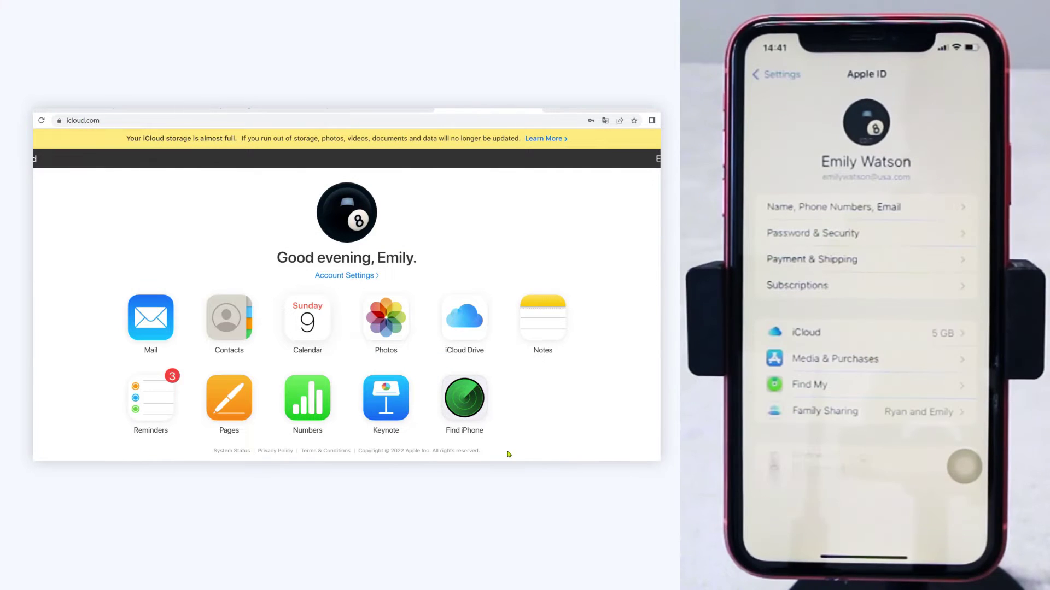
# - Open Account Settings from the profile greeting on the iCloud home page
pyautogui.click(364, 280)
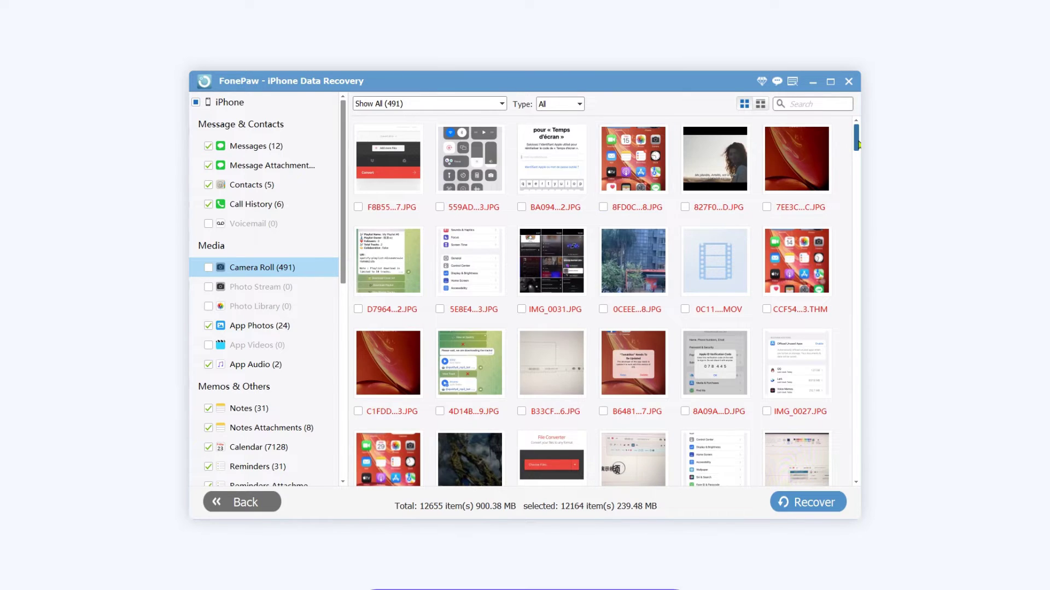
pyautogui.moveTo(858, 145); pyautogui.dragTo(858, 159)
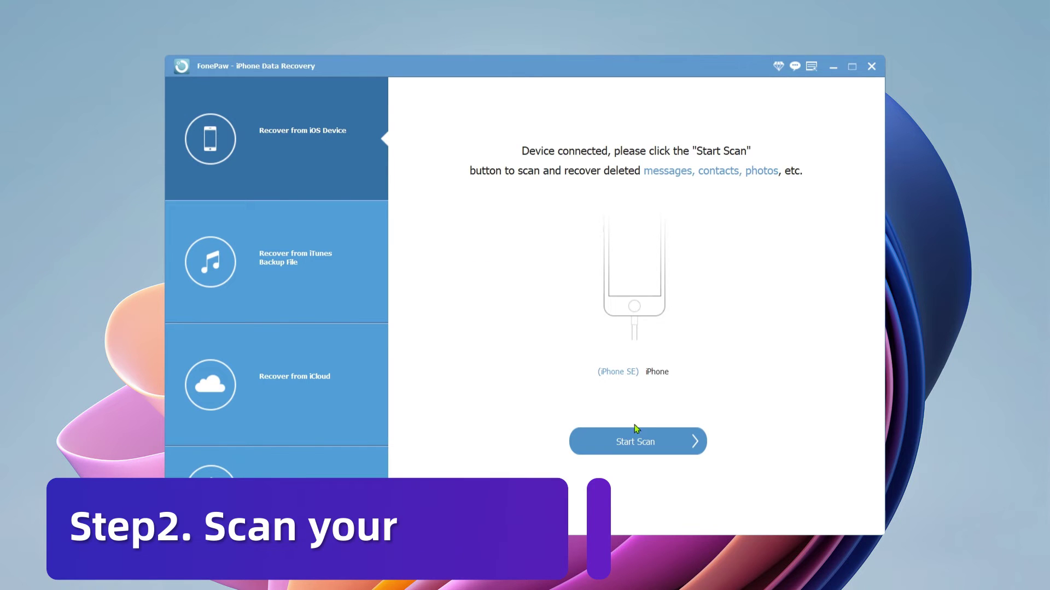
# - Start a Recover from iOS Device scan of the connected iPhone
pyautogui.click(637, 438)
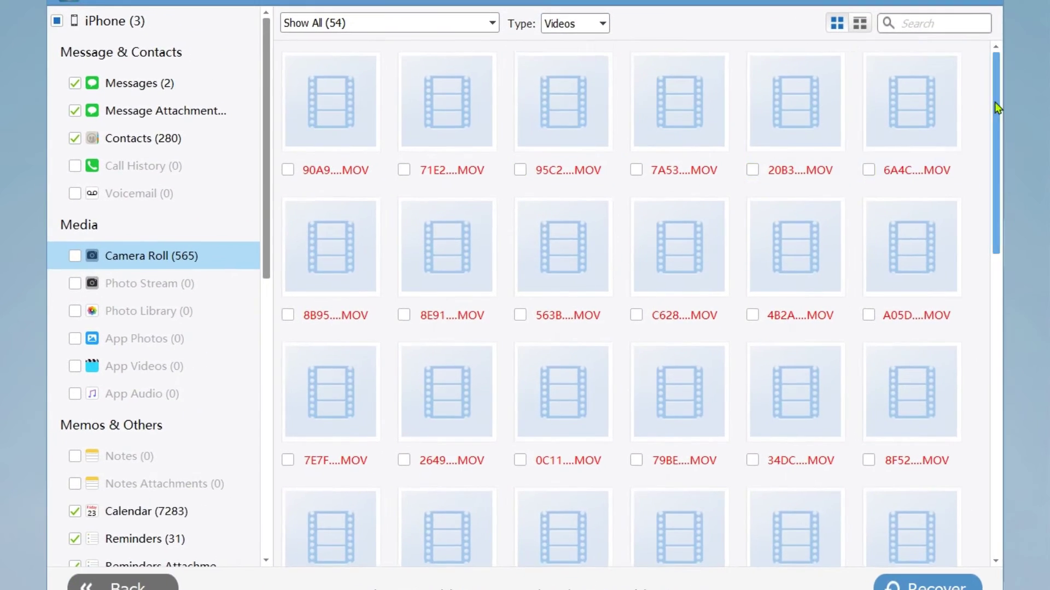
pyautogui.moveTo(995, 102); pyautogui.dragTo(980, 273)
pyautogui.scroll(-5, 981, 273)
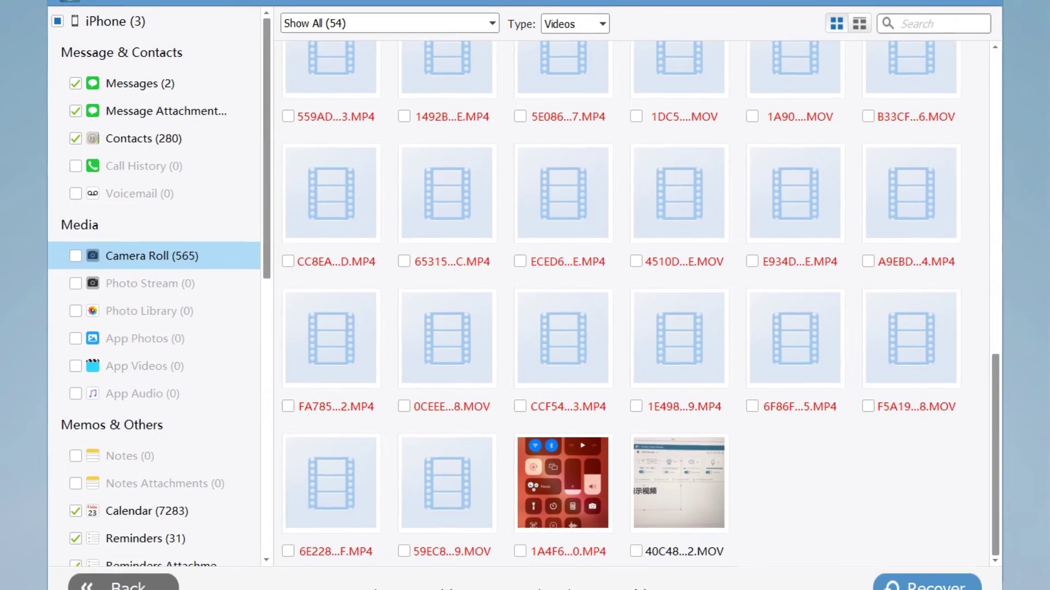
# - Recover the last two clips in the video grid to the default output folder
pyautogui.click(626, 526)
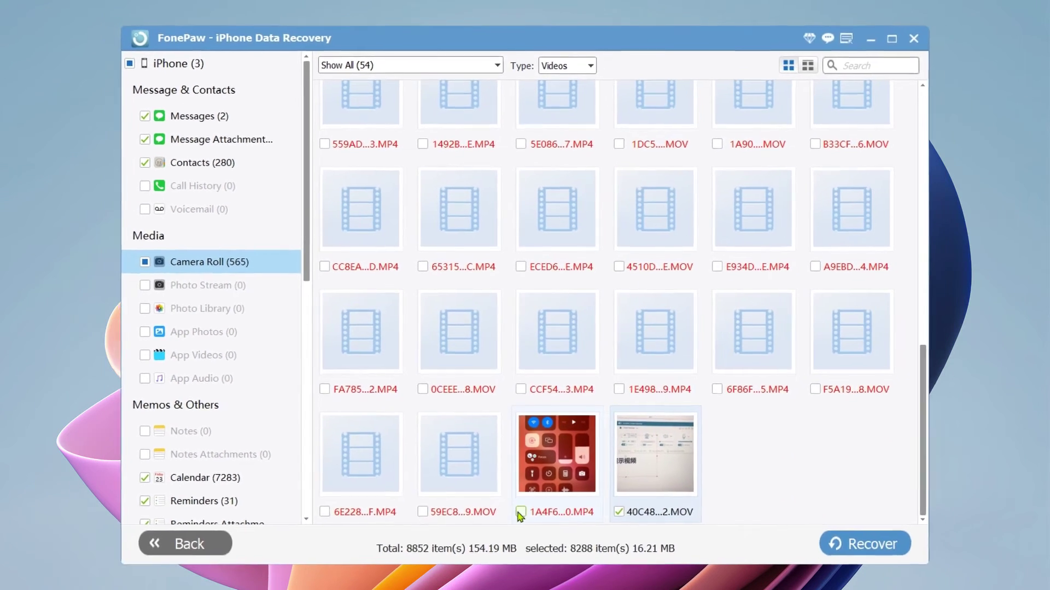
pyautogui.click(520, 513)
pyautogui.click(861, 543)
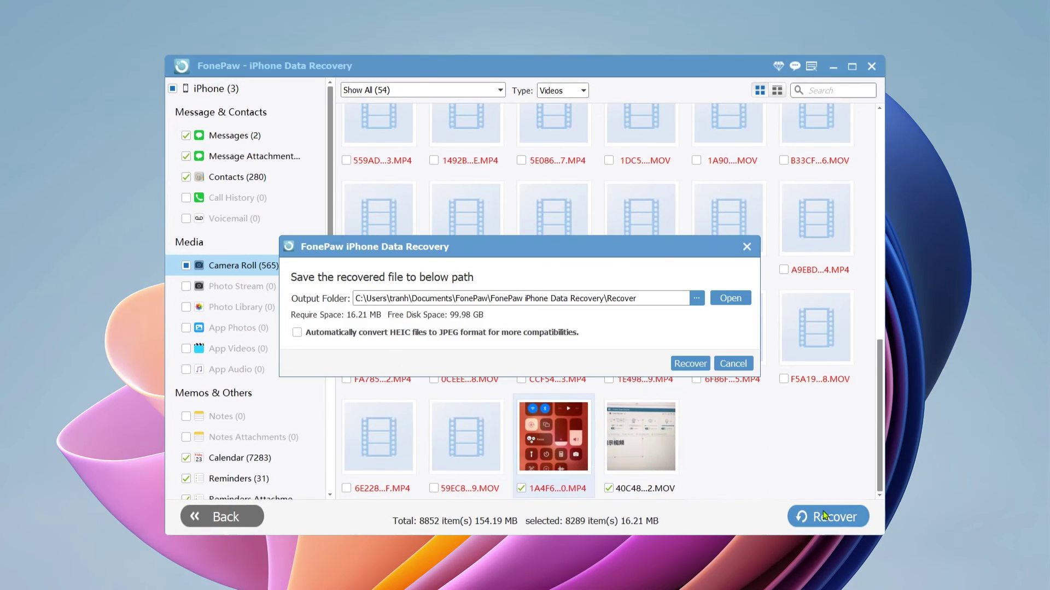
pyautogui.click(699, 367)
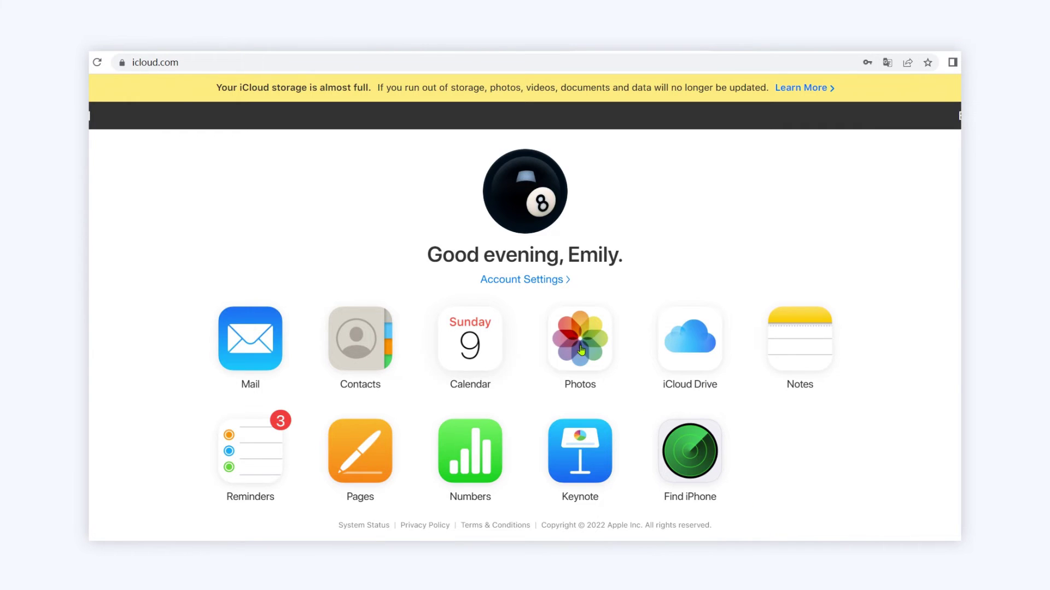
# - Open the Photos library on icloud.com
pyautogui.click(581, 352)
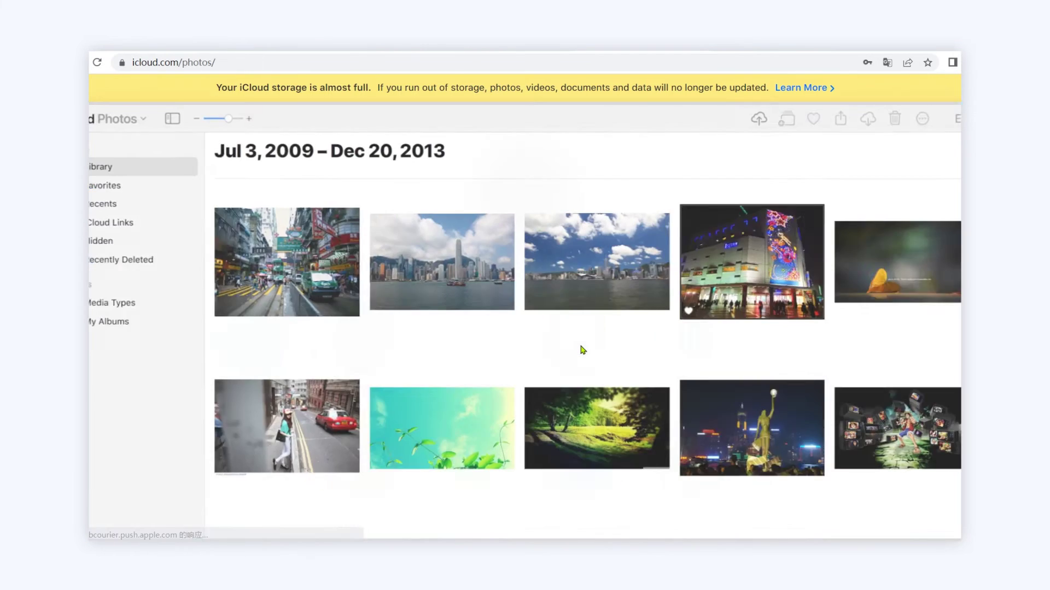
pyautogui.scroll(-5, 581, 351)
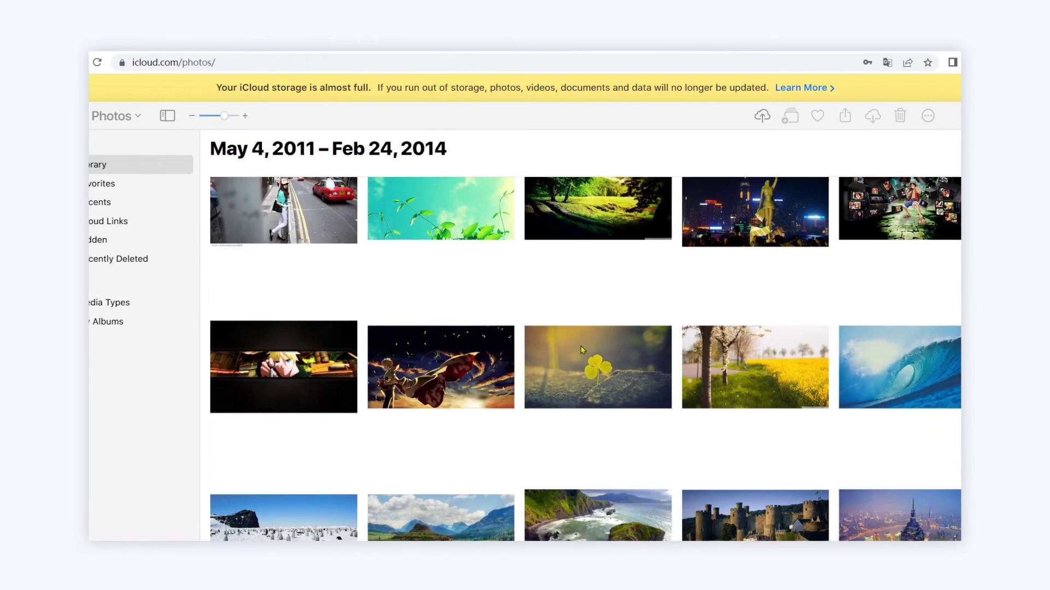
pyautogui.scroll(-3, 581, 350)
pyautogui.scroll(-5, 580, 350)
pyautogui.scroll(-3, 578, 357)
pyautogui.scroll(-1, 578, 358)
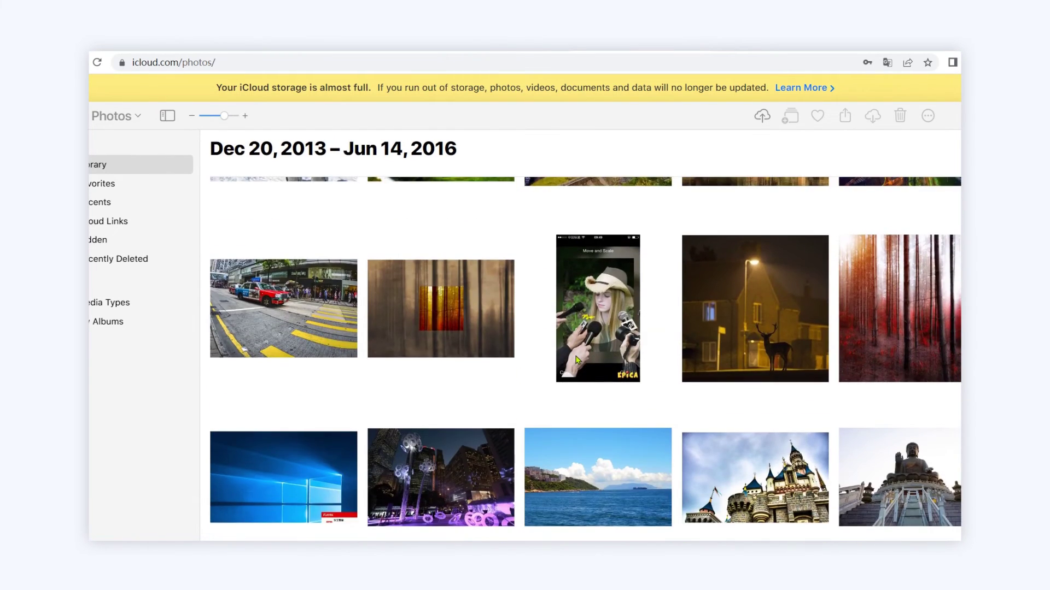
pyautogui.scroll(-2, 578, 357)
pyautogui.scroll(-3, 576, 362)
pyautogui.scroll(-3, 575, 362)
pyautogui.scroll(-1, 575, 363)
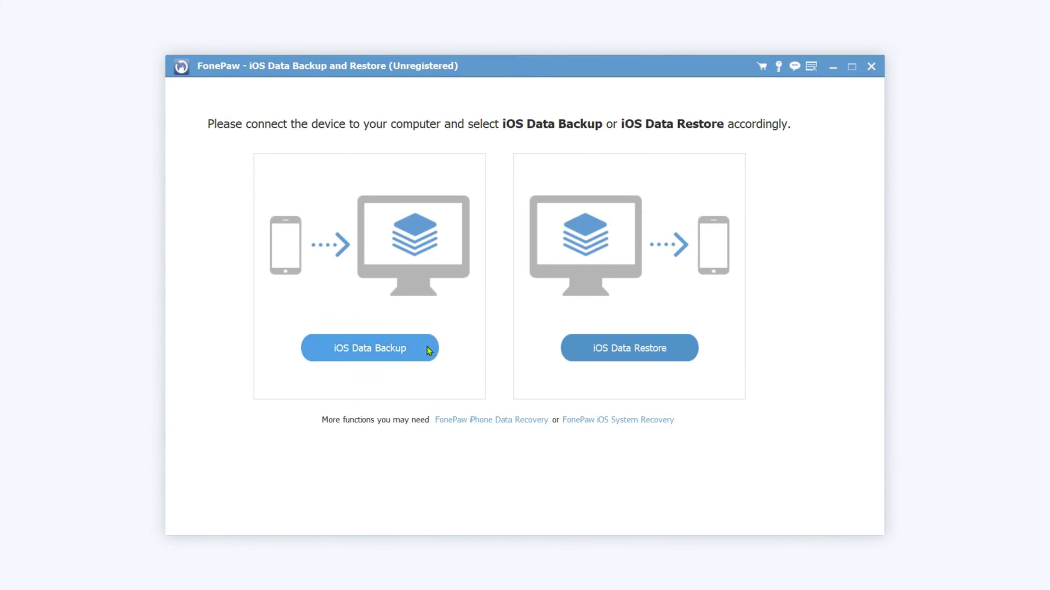
# - Run a standard iOS Data Backup with all data types to the default location
pyautogui.click(429, 351)
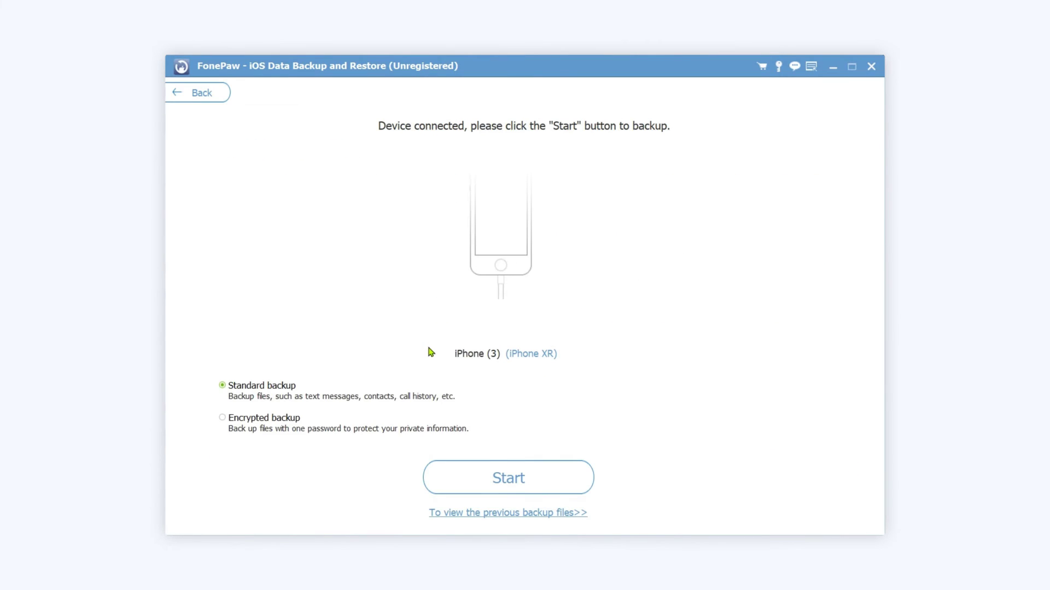
pyautogui.click(493, 479)
pyautogui.click(493, 479)
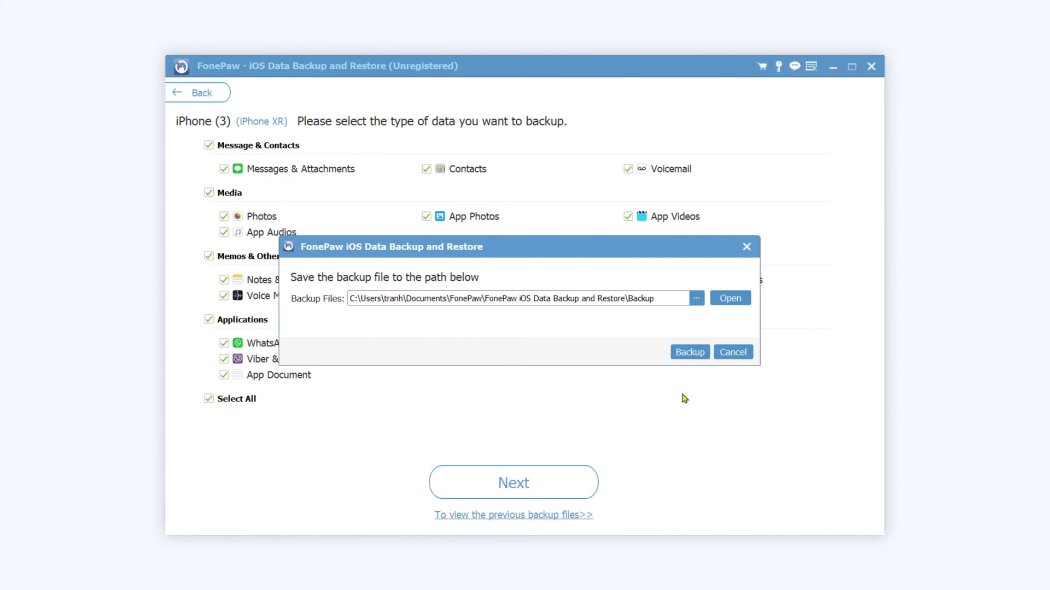
pyautogui.click(702, 356)
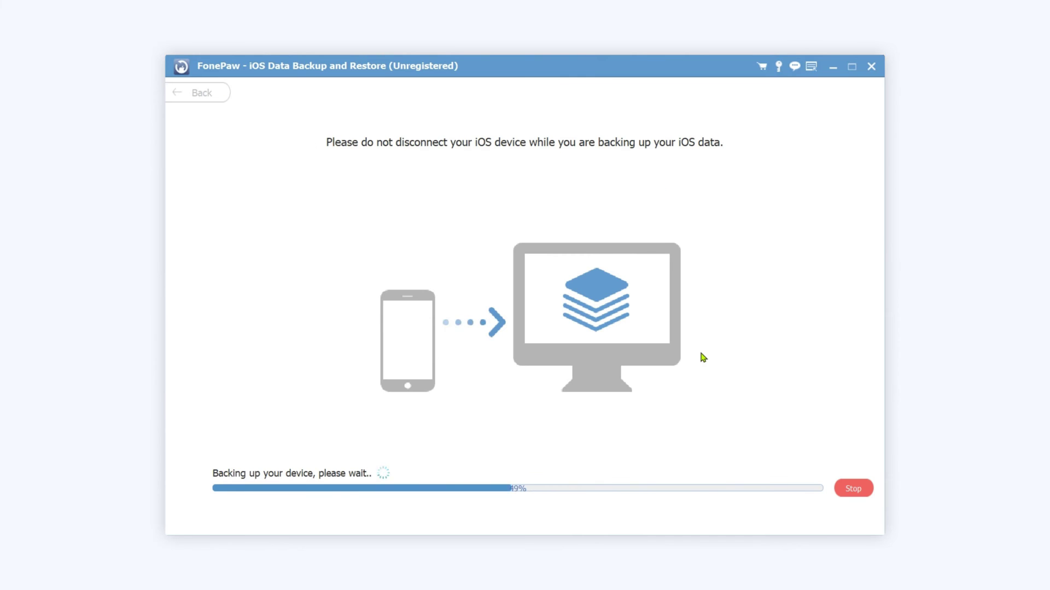